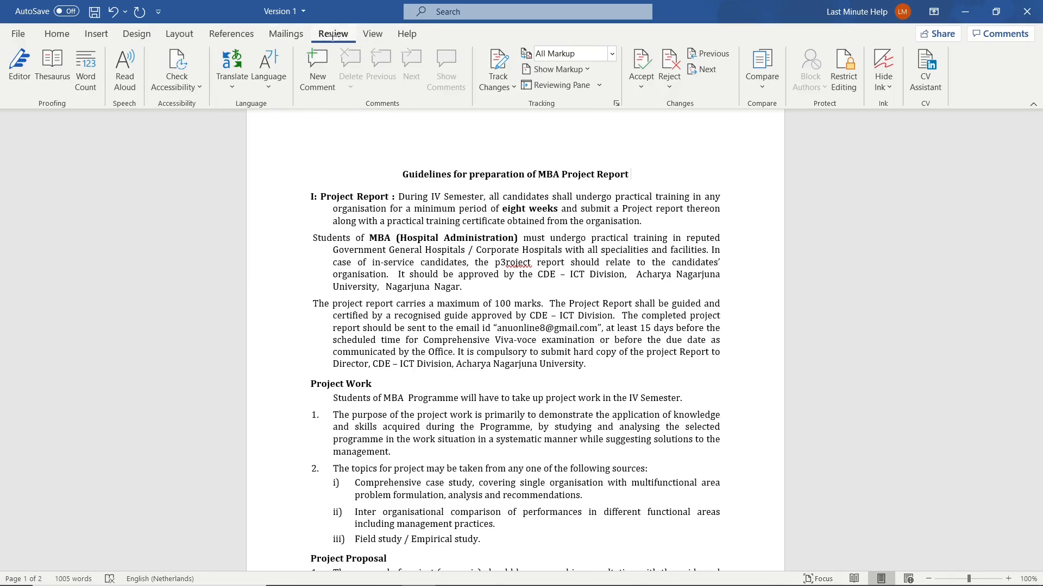
pyautogui.click(320, 75)
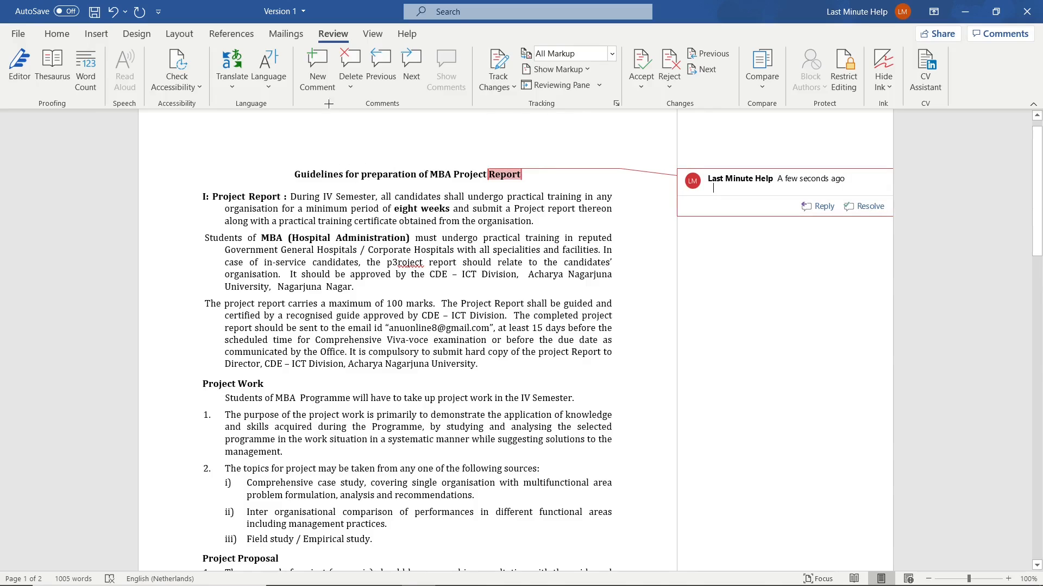
pyautogui.click(113, 12)
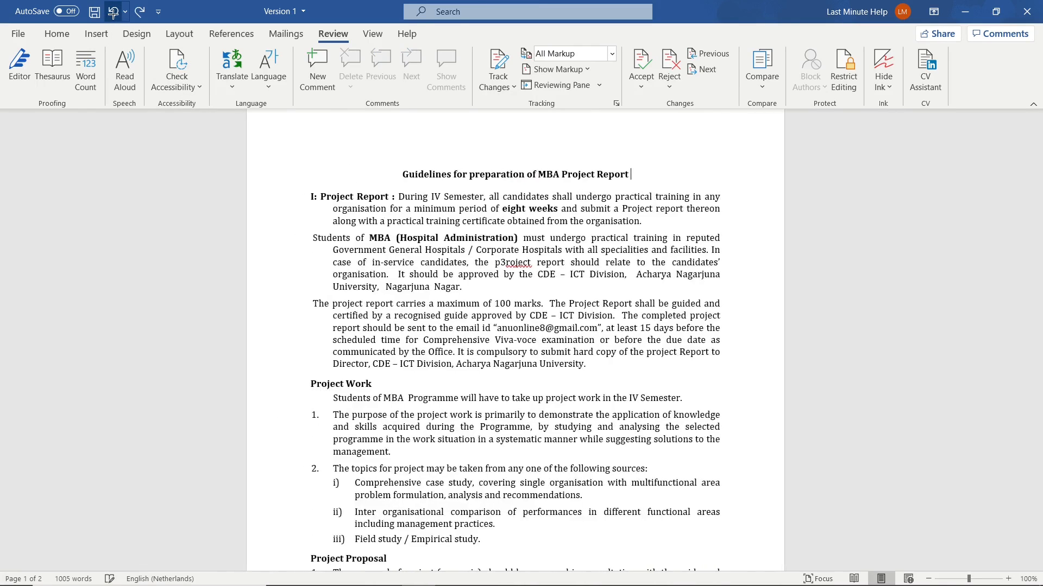
pyautogui.scroll(-1, 350, 293)
pyautogui.scroll(1, 351, 294)
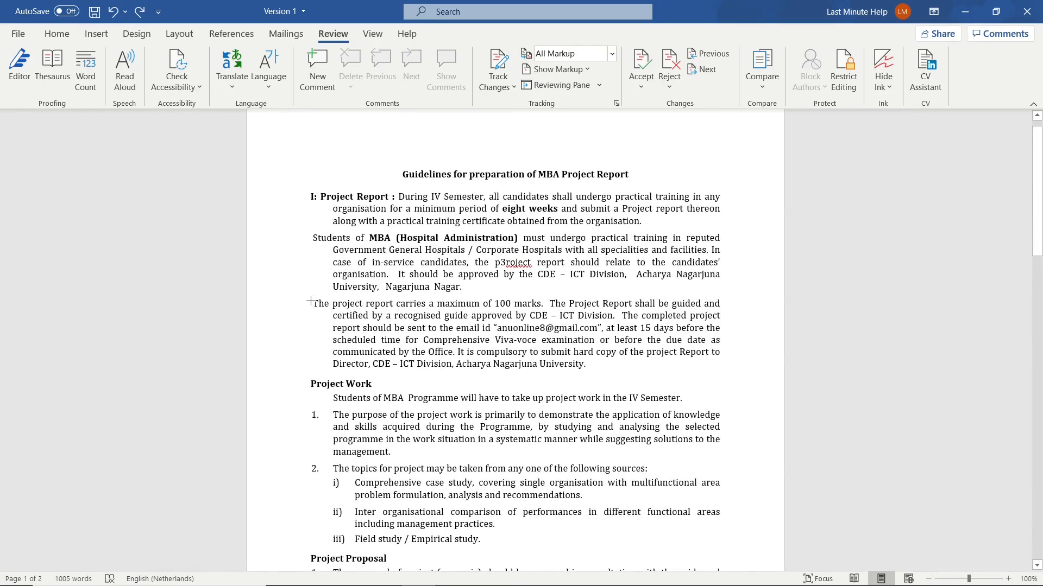
# - Add the comment "I find this piece really annoying... please change it!!!" to the paragraph beginning "The project report carries a maximum of 100 marks"
pyautogui.moveTo(310, 302); pyautogui.dragTo(614, 371)
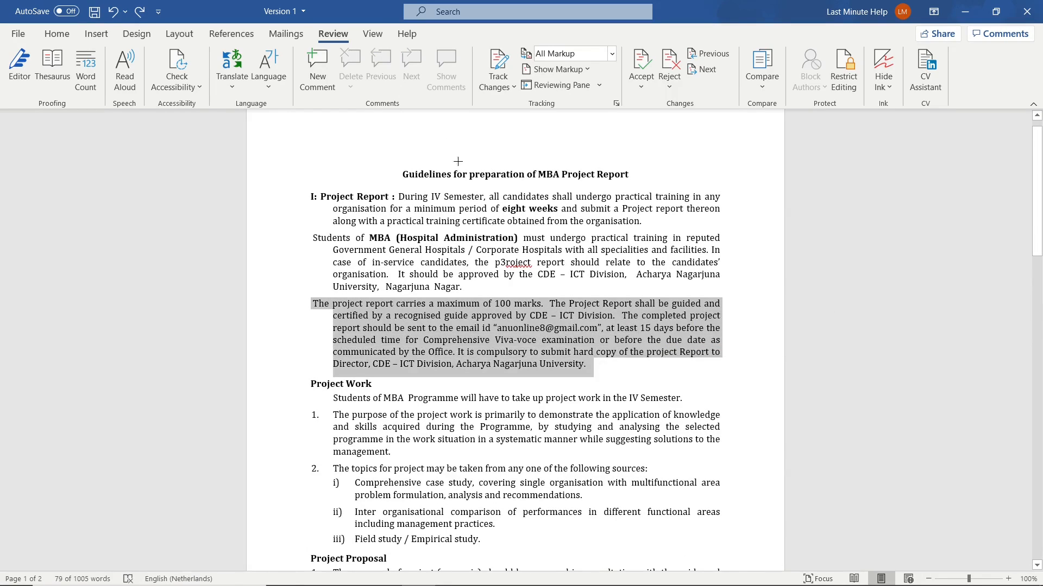
pyautogui.click(320, 68)
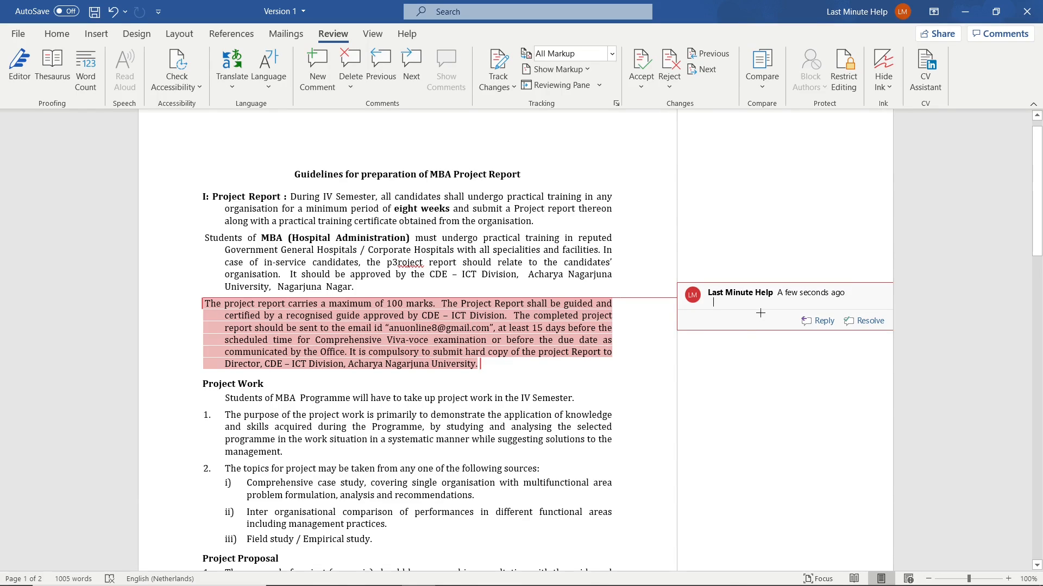
pyautogui.write('I')
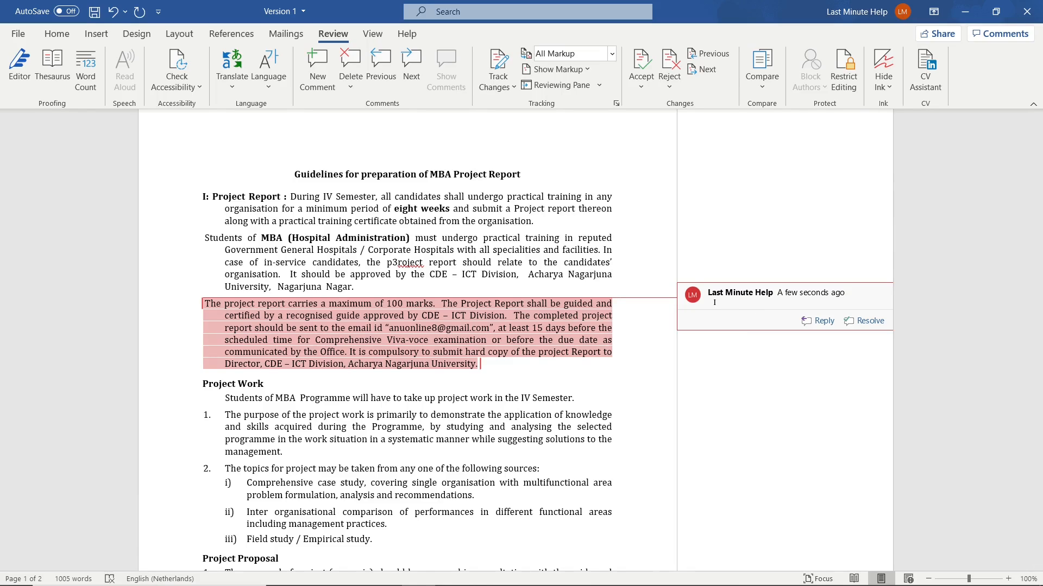
pyautogui.write(' find this piece really annoying... ple')
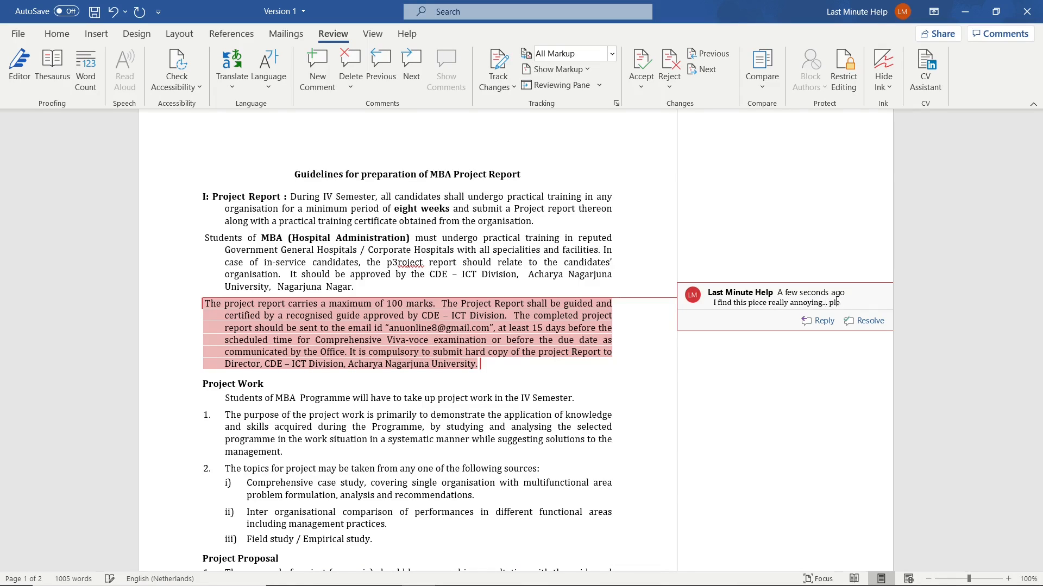
pyautogui.write('ase change it!!!')
pyautogui.click(559, 343)
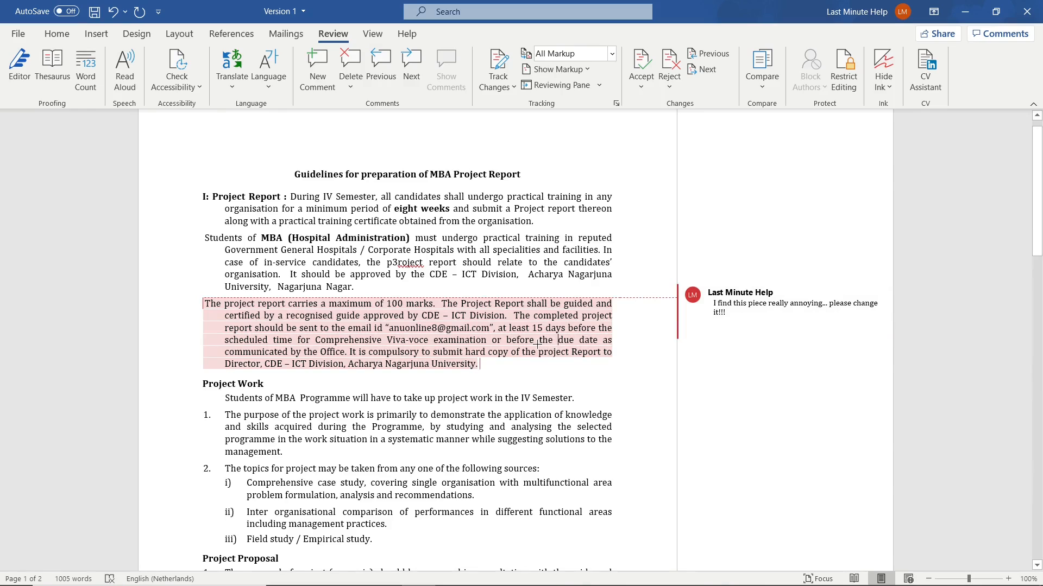
pyautogui.scroll(-1, 493, 346)
pyautogui.scroll(-4, 491, 353)
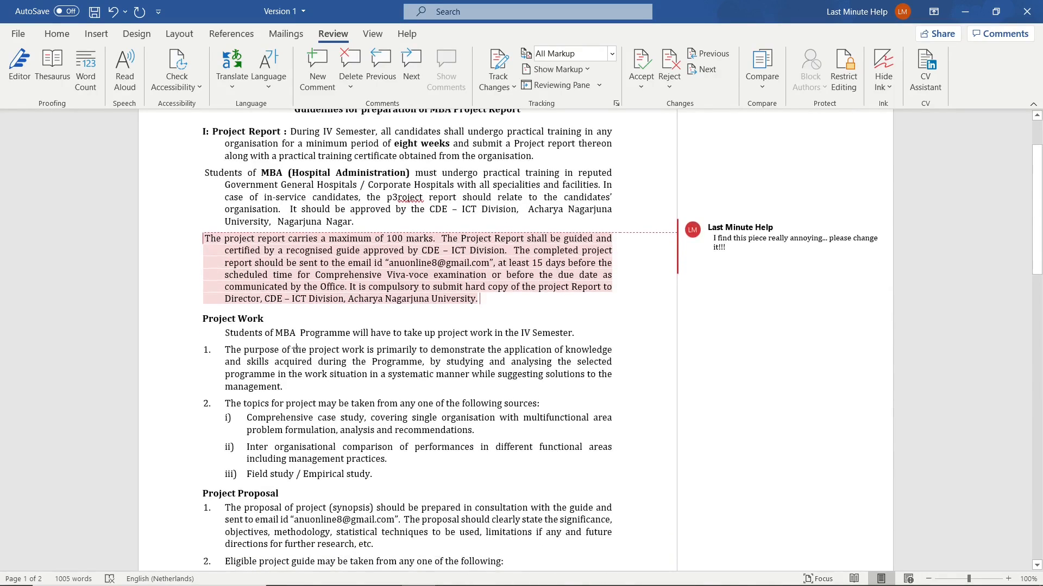
pyautogui.scroll(-1, 185, 217)
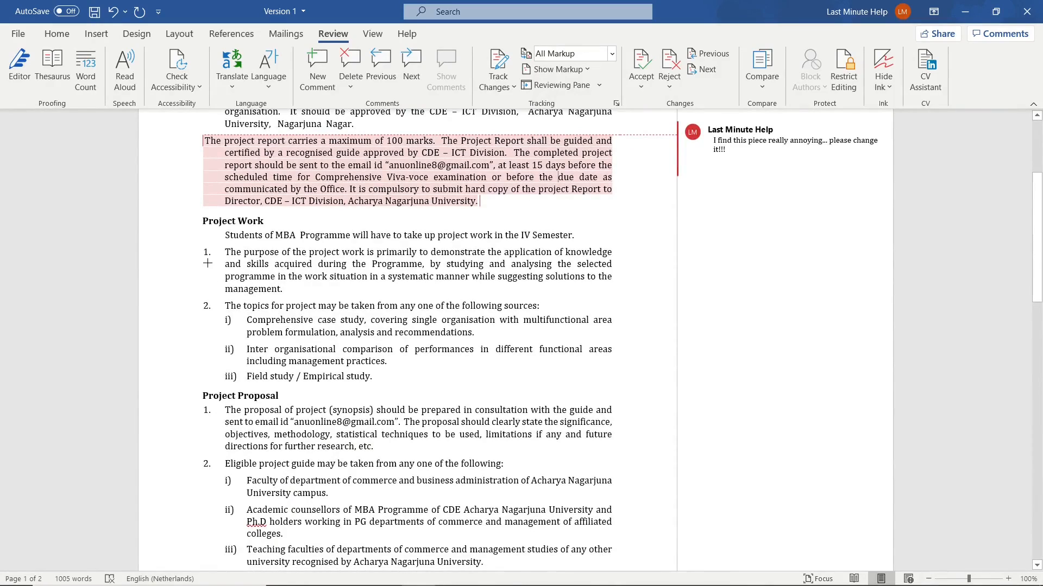
pyautogui.scroll(-1, 232, 290)
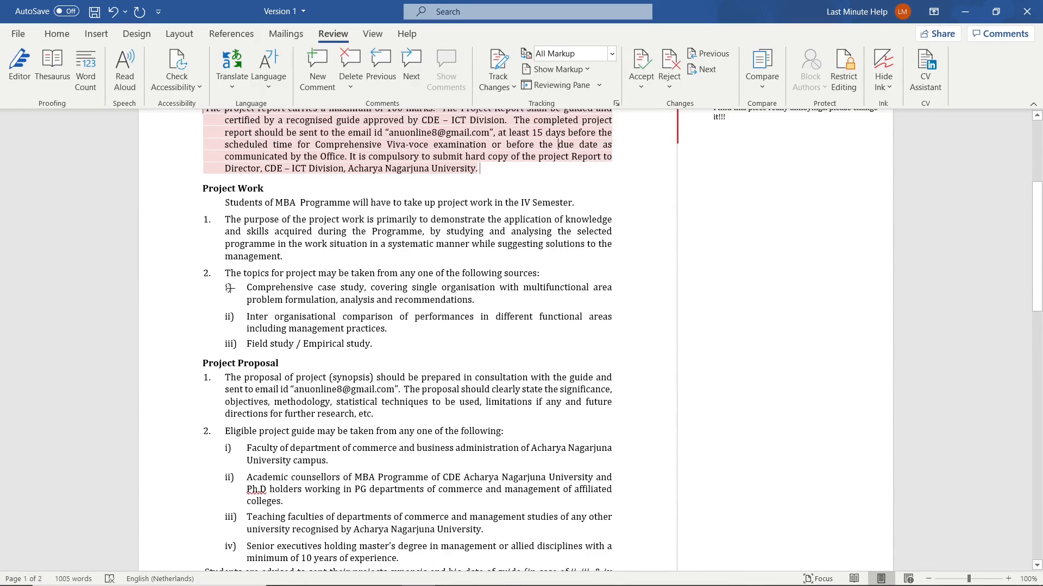
pyautogui.moveTo(214, 286); pyautogui.dragTo(211, 287)
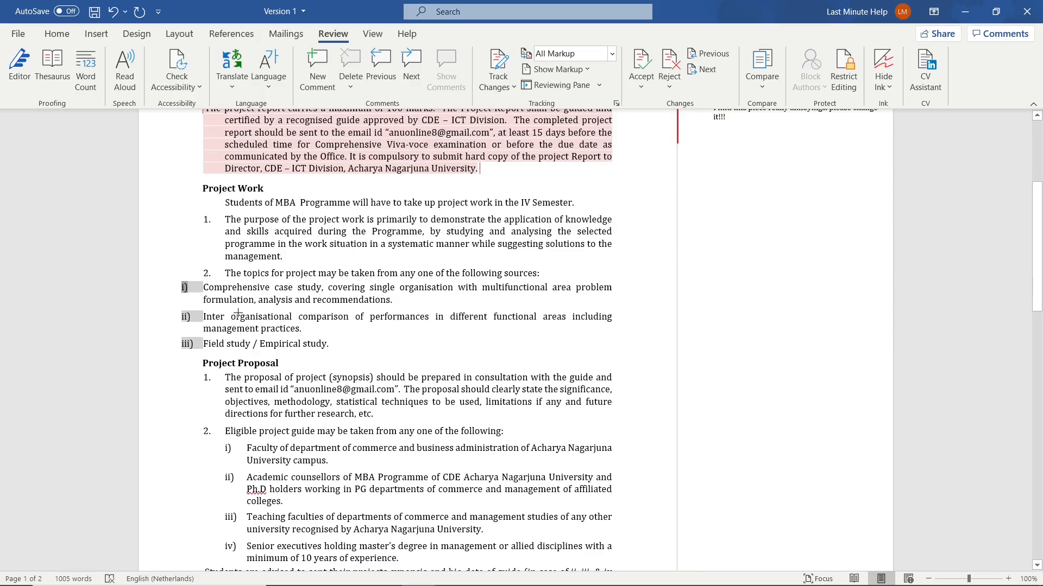
pyautogui.click(209, 295)
pyautogui.click(113, 11)
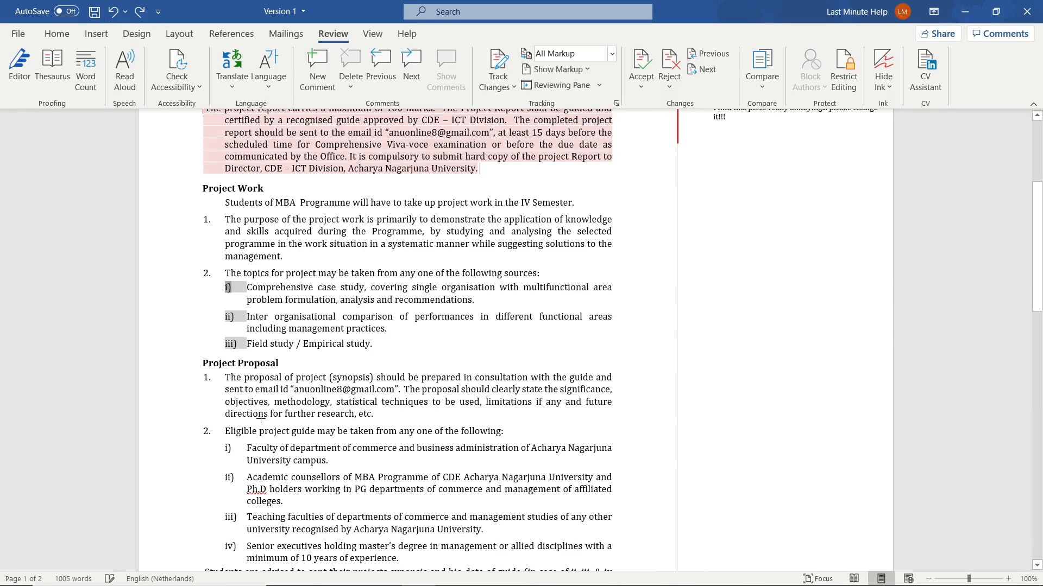
pyautogui.click(270, 299)
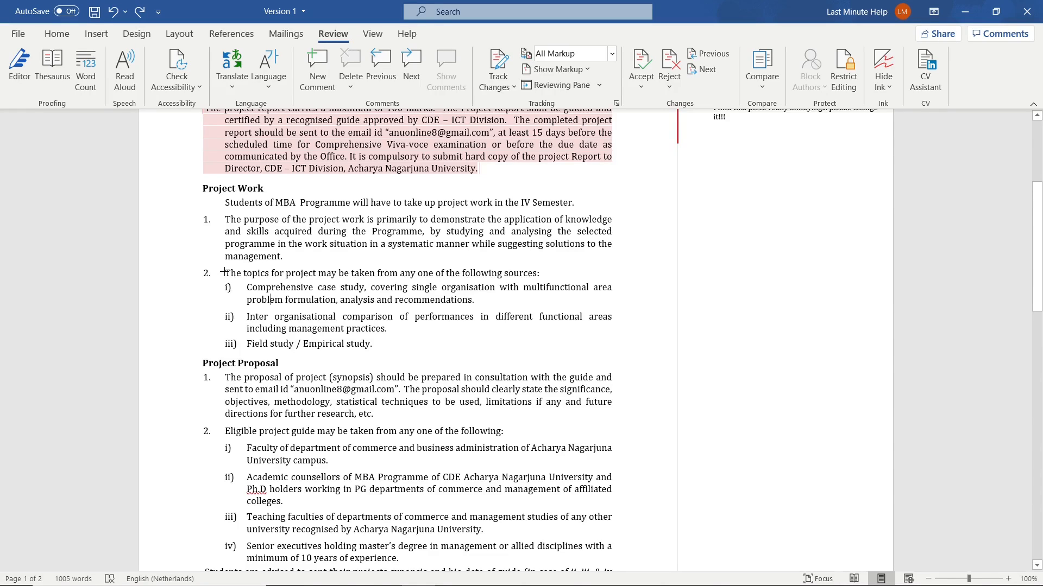
# - Comment "Please change this, it doesn't read nice and smooth." on Project Work item 2, including its three sub-items
pyautogui.moveTo(223, 272); pyautogui.dragTo(388, 352)
pyautogui.click(318, 68)
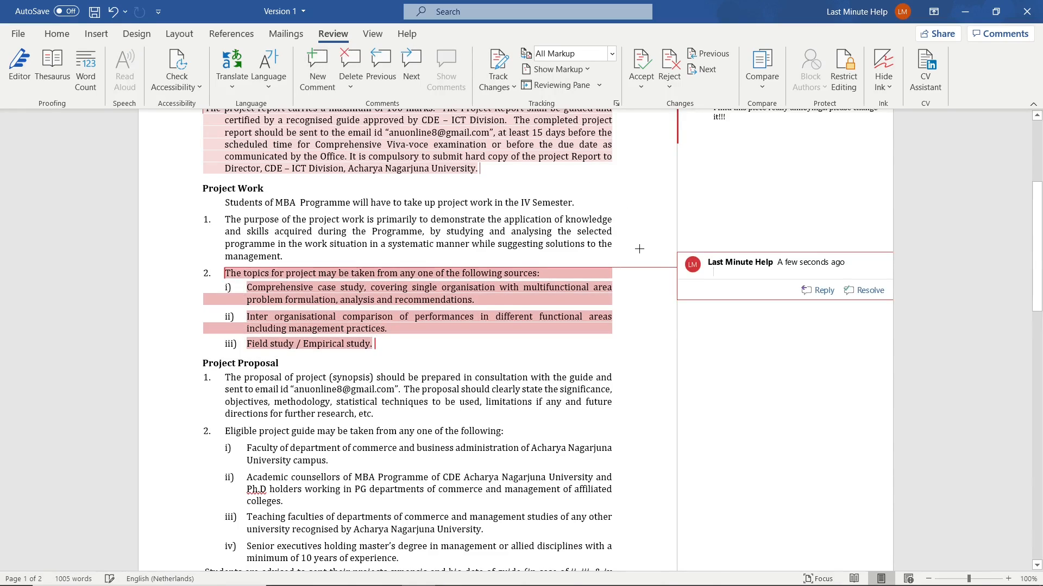
pyautogui.write('Pe')
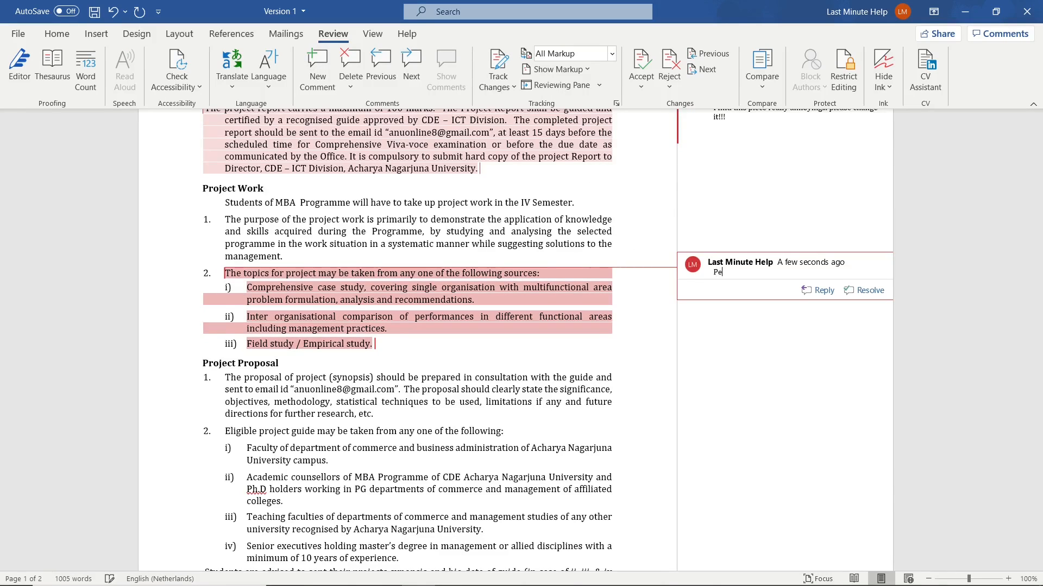
pyautogui.write('lea')
pyautogui.write('se change ')
pyautogui.write('this, it doe')
pyautogui.write("sn't read nice and smooth.")
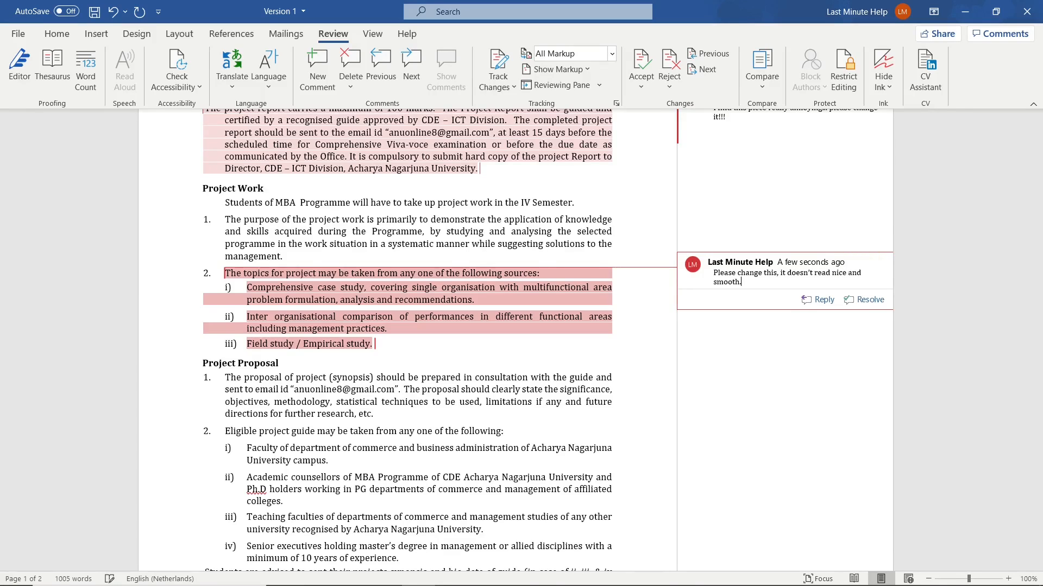
pyautogui.click(422, 389)
# - Reject the comment on the paragraph about the 100-mark project report so that it is removed
pyautogui.scroll(4, 458, 313)
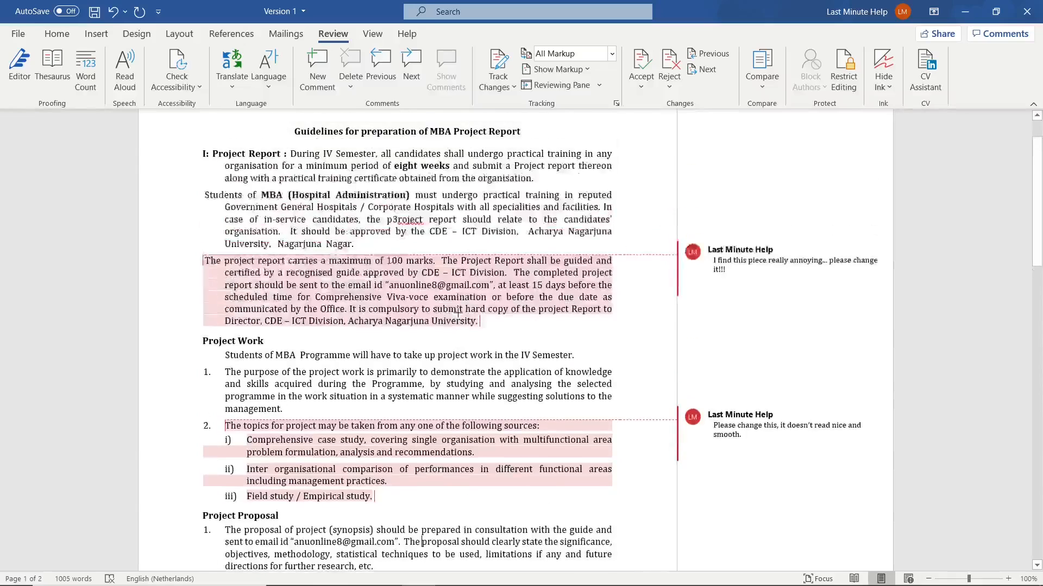
pyautogui.scroll(2, 458, 313)
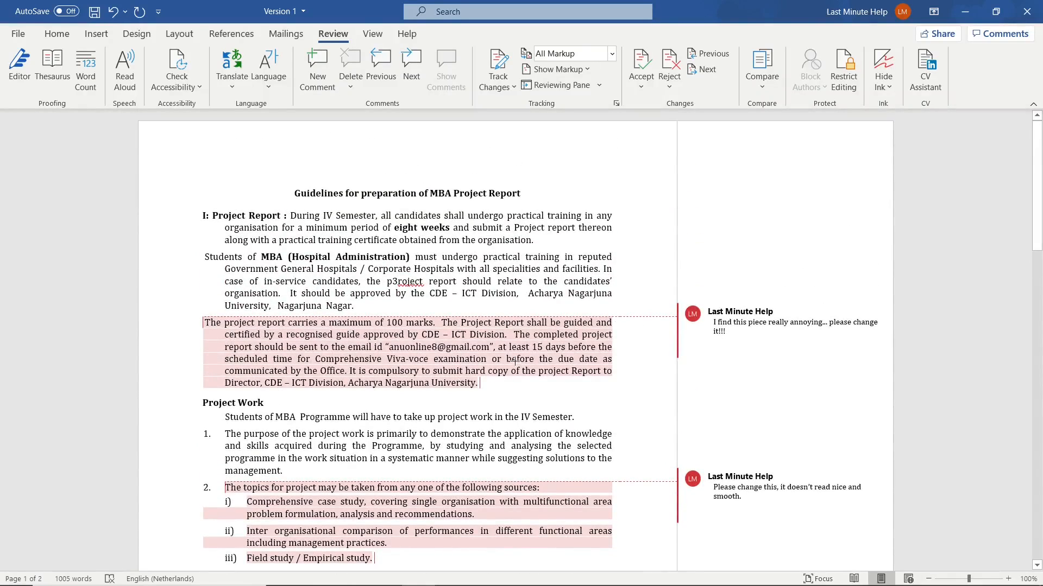
pyautogui.moveTo(543, 373)
pyautogui.click(788, 327)
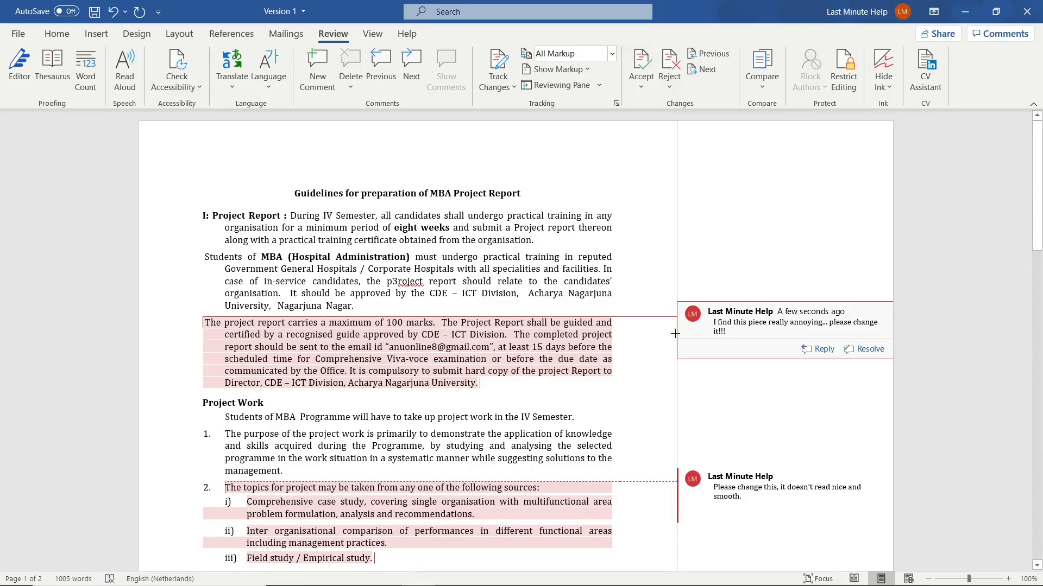
pyautogui.click(745, 329)
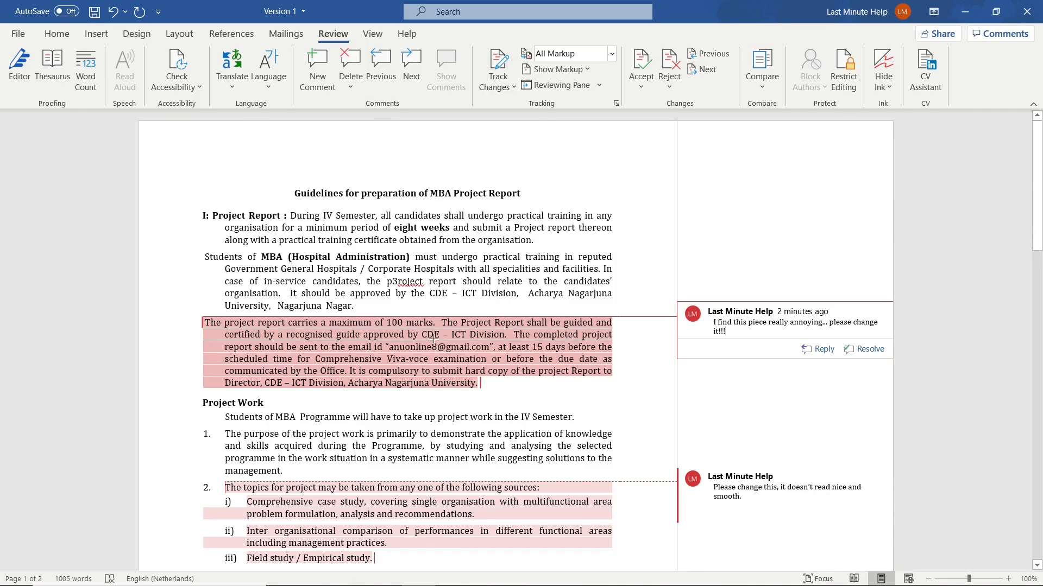
pyautogui.click(678, 64)
# - Change the numbering of the three project topic sources under Project Work item 2 to the 1., 2., 3. format
pyautogui.scroll(-4, 741, 304)
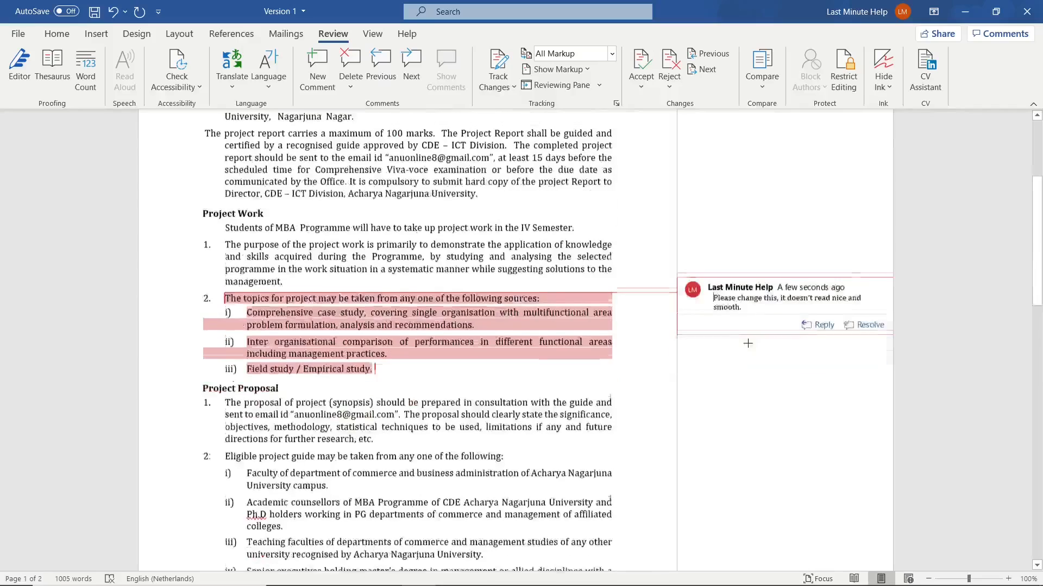
pyautogui.scroll(-1, 755, 304)
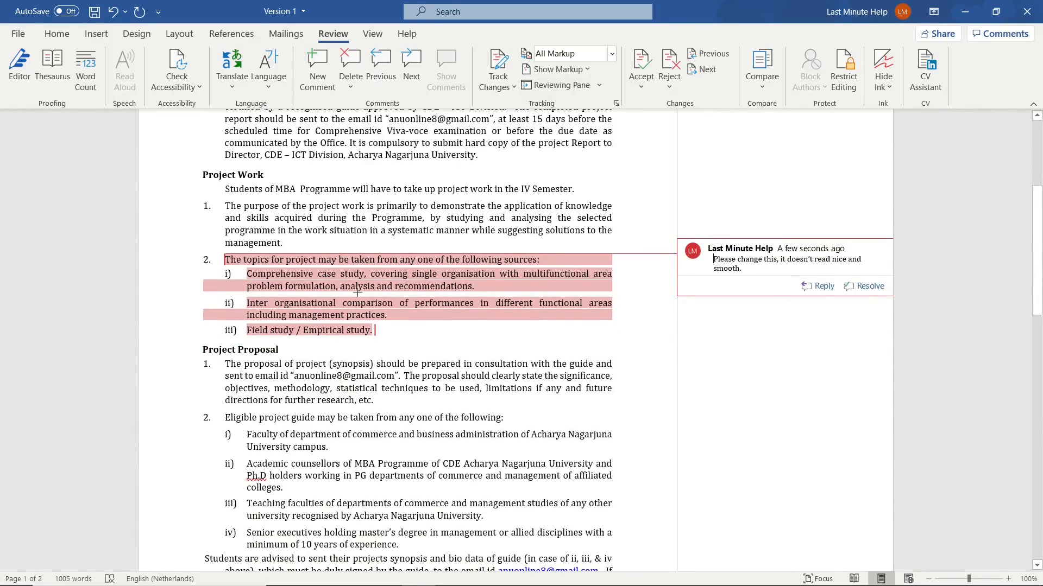
pyautogui.click(226, 274)
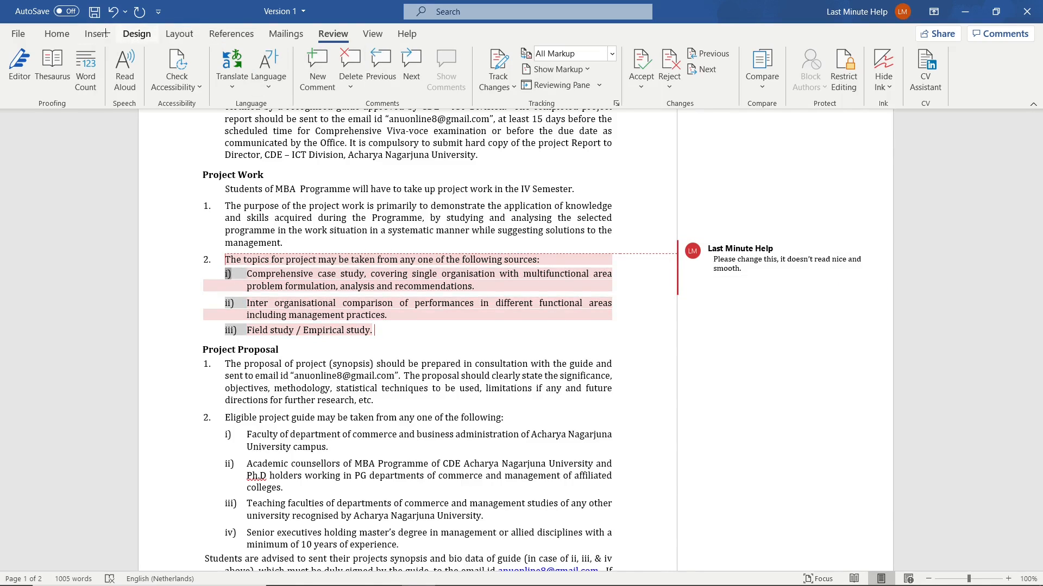
pyautogui.click(136, 34)
pyautogui.scroll(2, 45, 34)
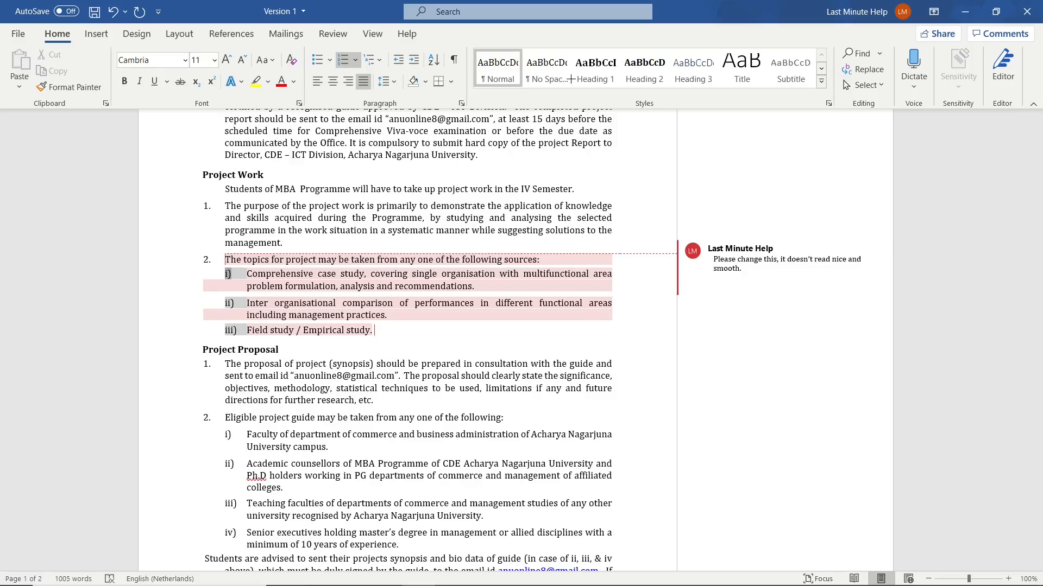
pyautogui.click(355, 60)
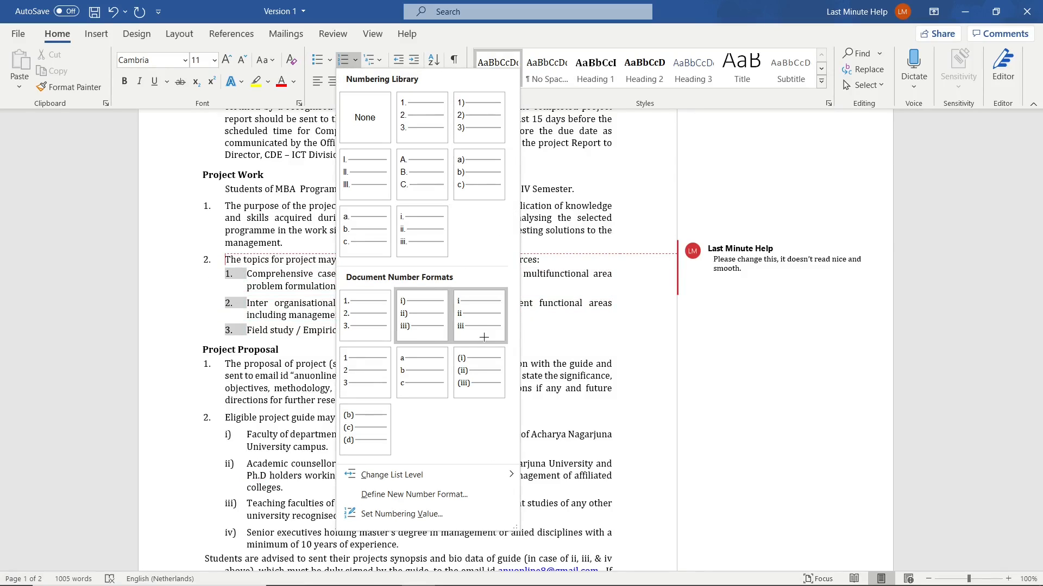
pyautogui.click(426, 126)
pyautogui.click(555, 274)
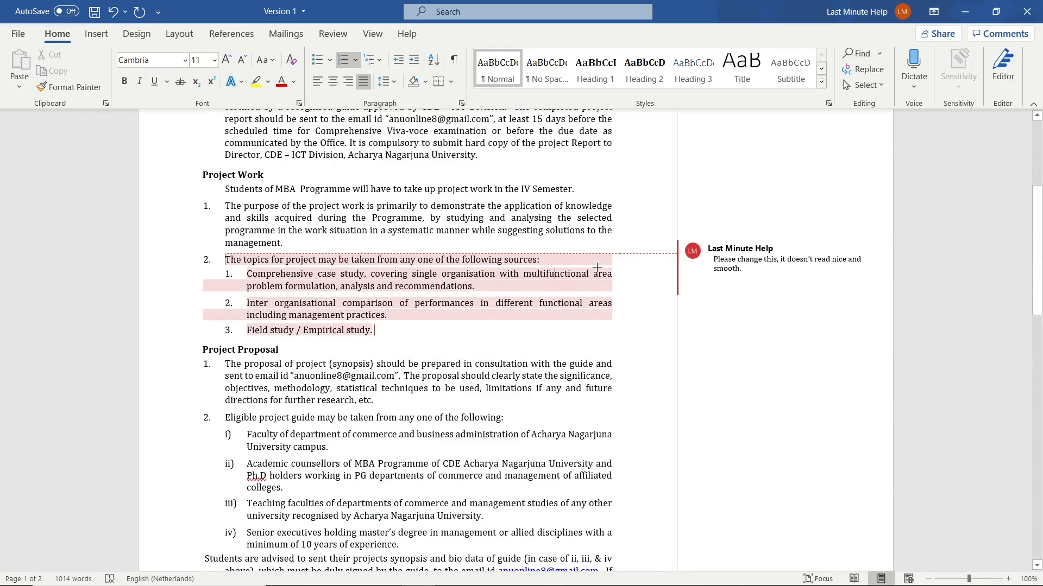
# - Resolve the comment on the project topics list under Project Work
pyautogui.click(774, 270)
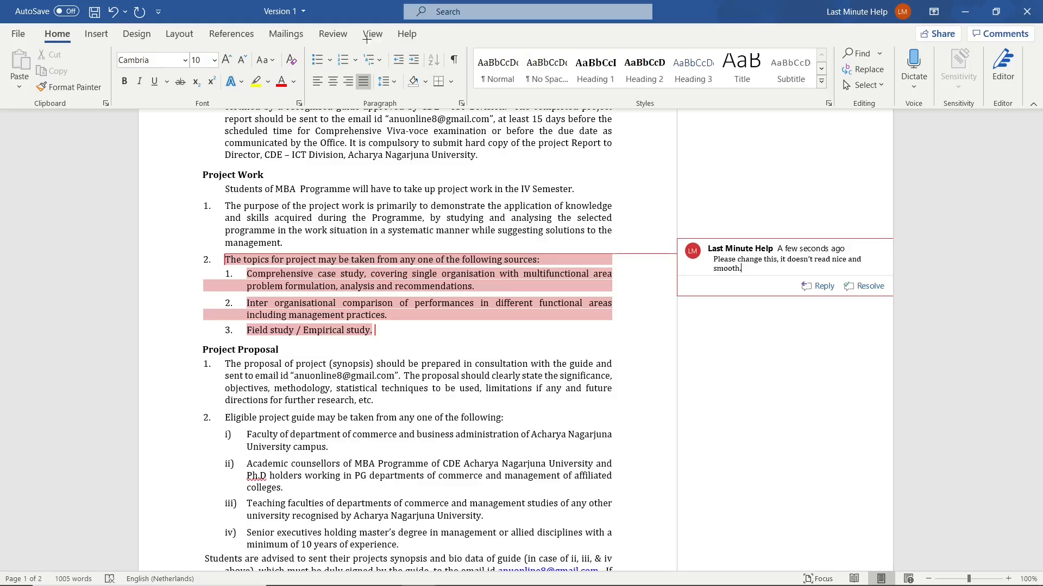
pyautogui.click(332, 35)
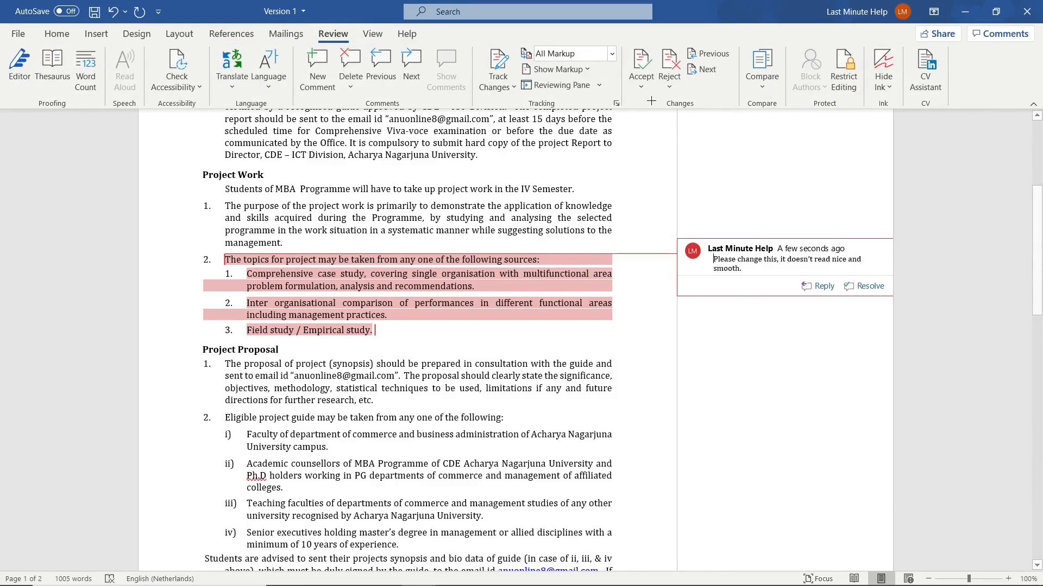
pyautogui.click(868, 285)
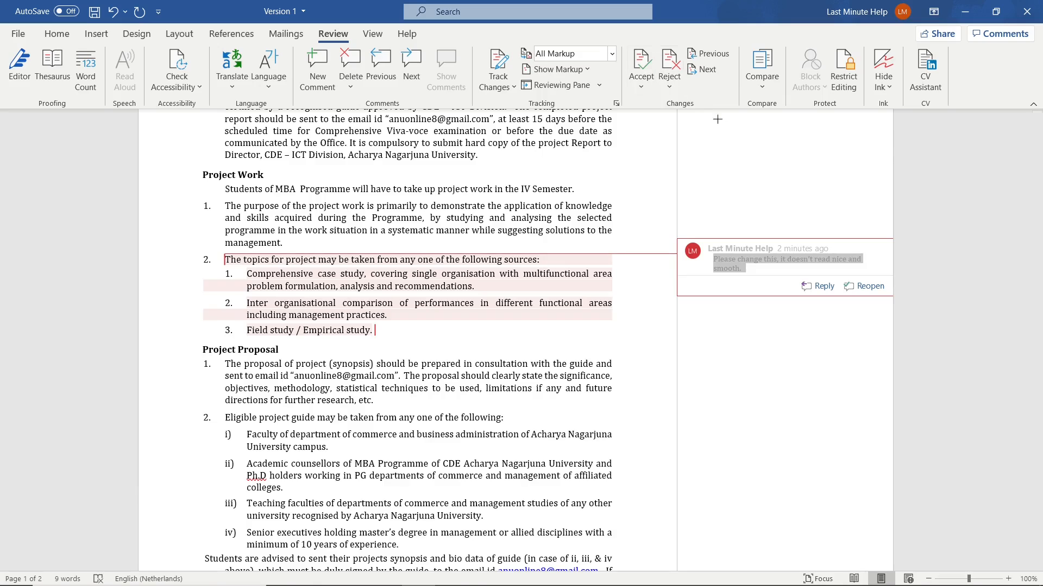
pyautogui.scroll(6, 798, 256)
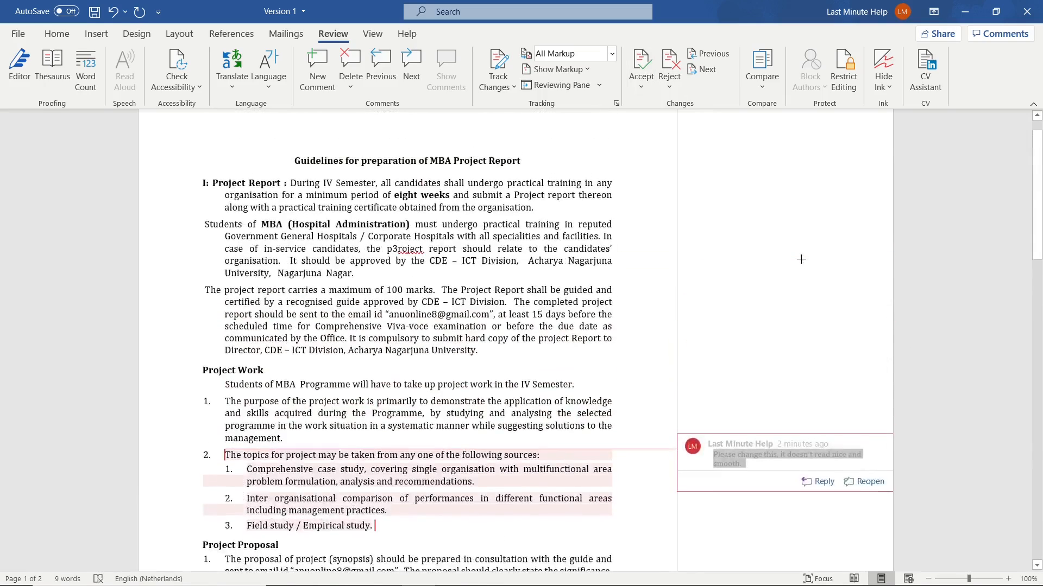
pyautogui.scroll(-4, 794, 256)
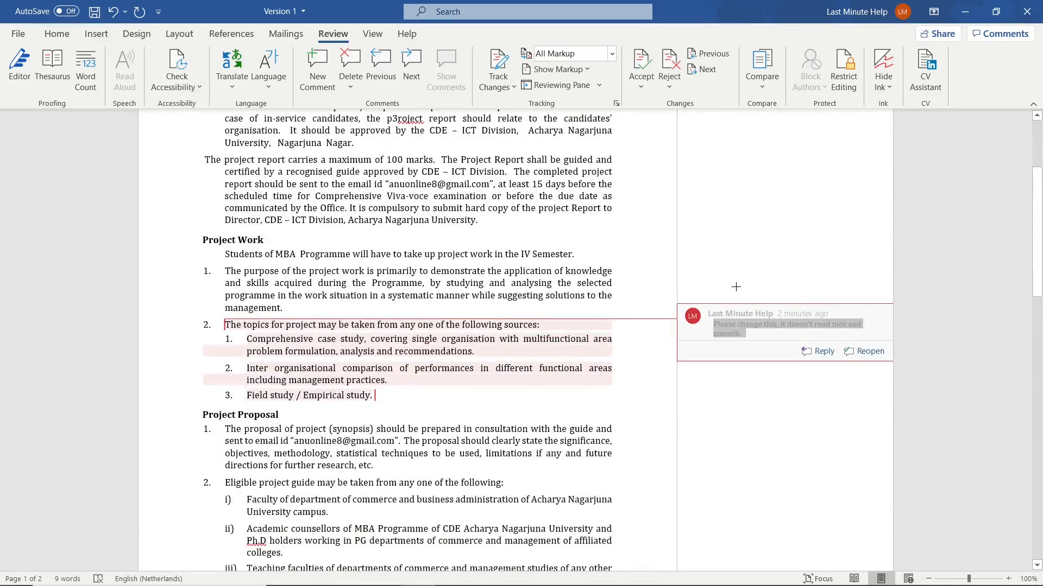
pyautogui.scroll(-9, 735, 287)
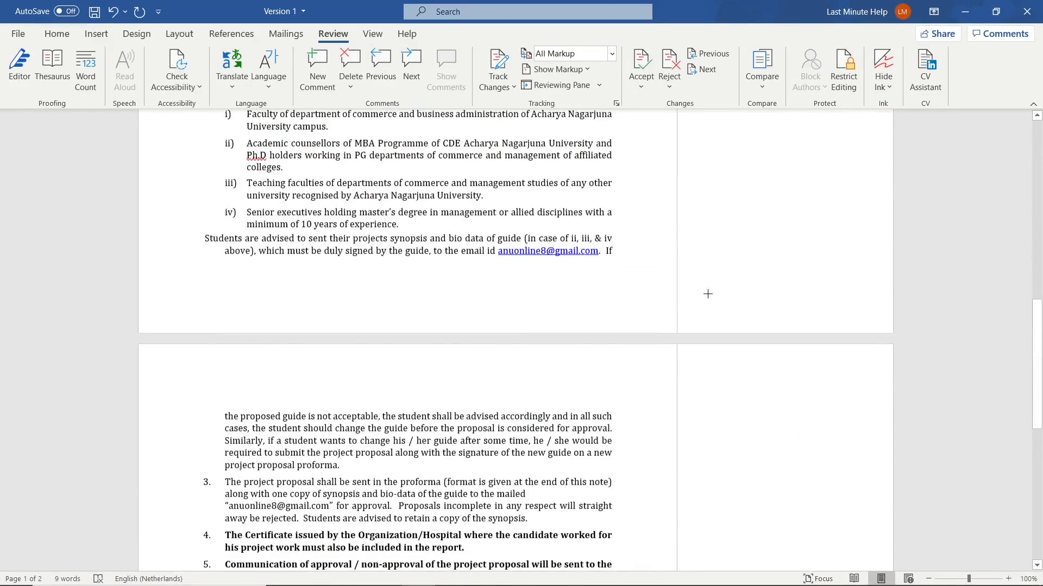
pyautogui.scroll(-5, 707, 294)
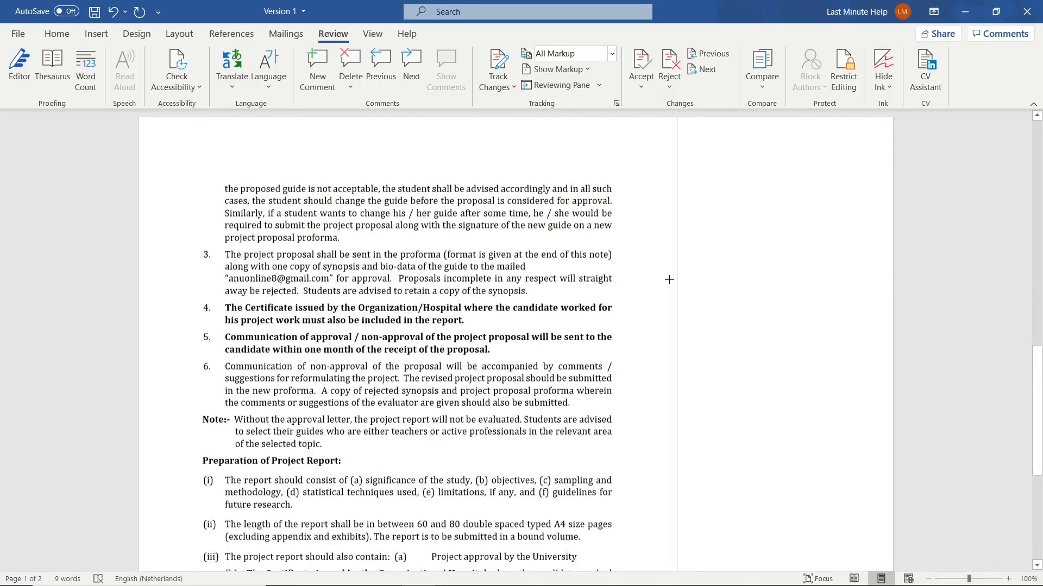
pyautogui.scroll(17, 669, 282)
pyautogui.scroll(-1, 667, 285)
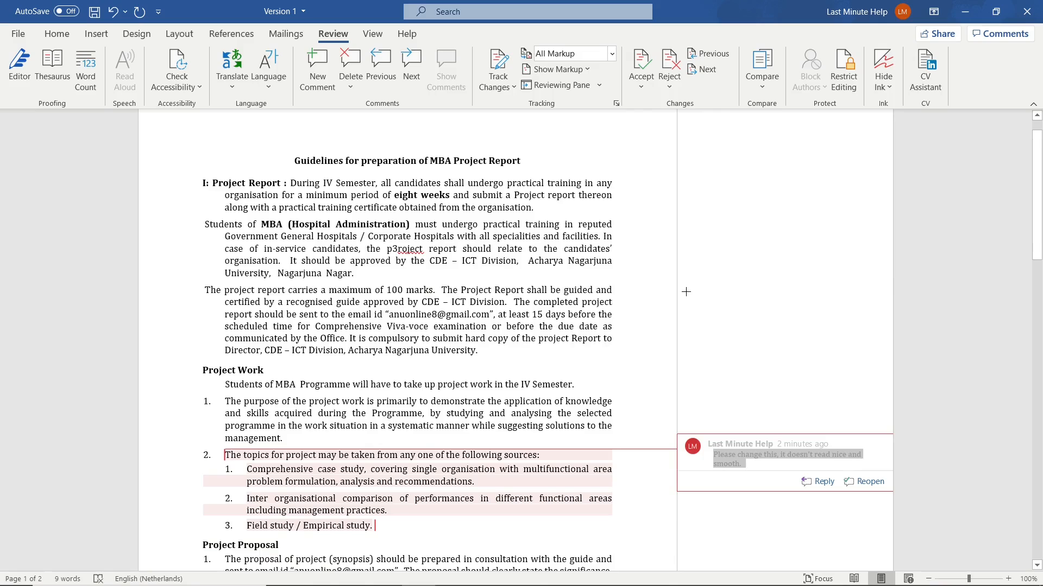
# - Delete the resolved comment on the project topics list under Project Work and deselect the list text
pyautogui.scroll(-3, 680, 294)
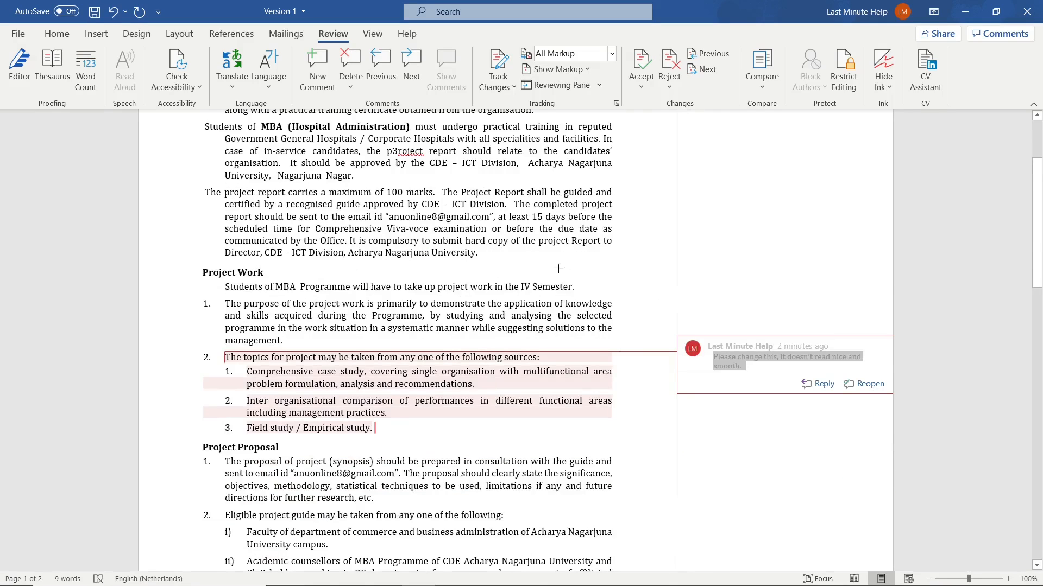
pyautogui.scroll(-3, 669, 323)
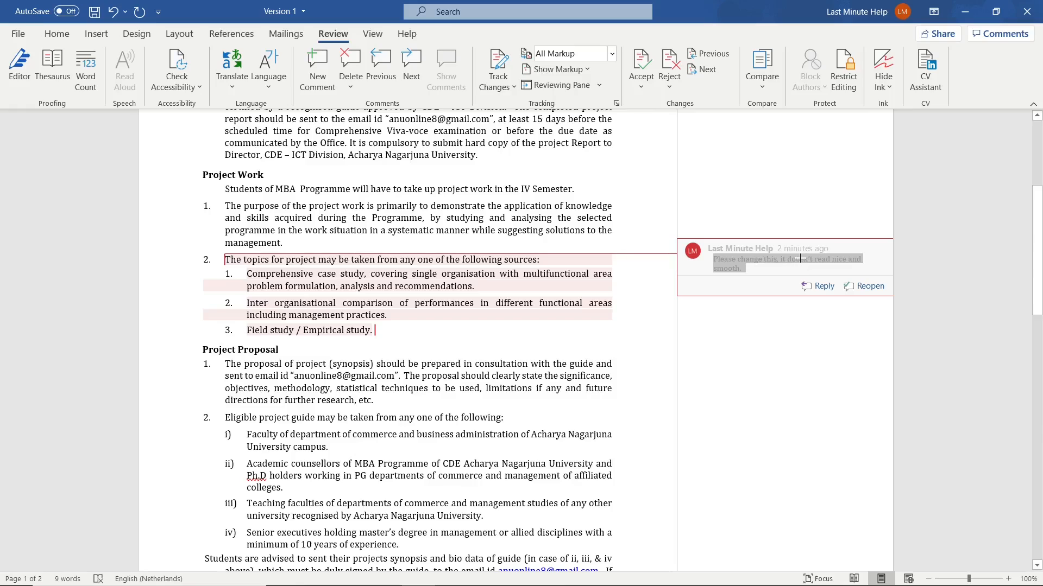
pyautogui.click(771, 261)
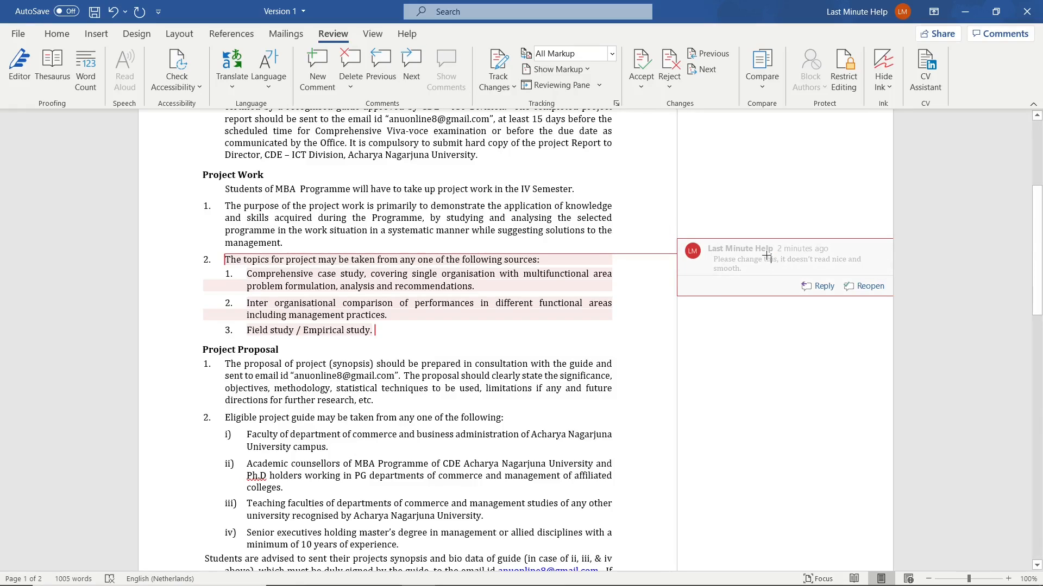
pyautogui.click(346, 60)
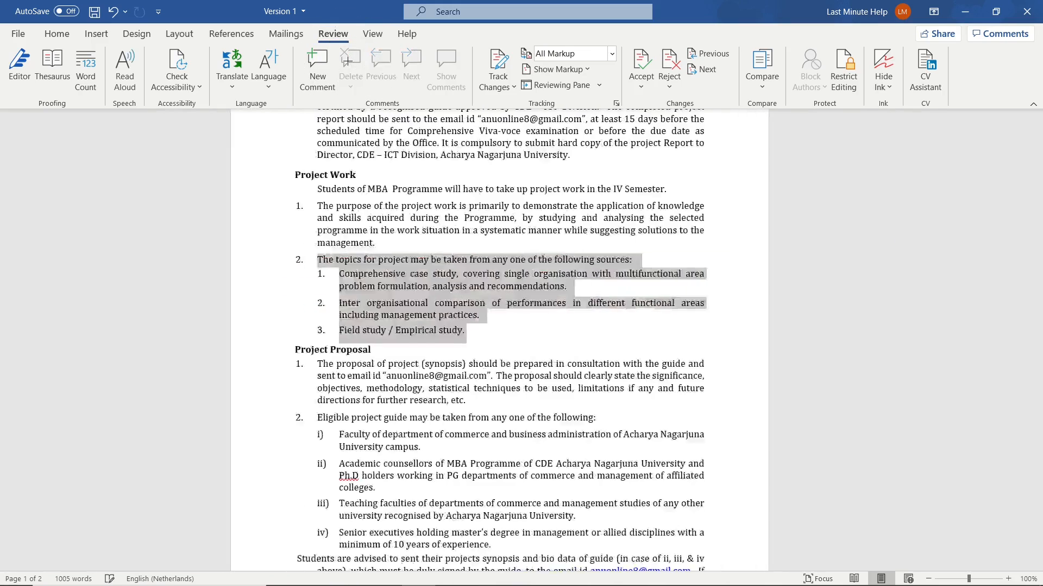
pyautogui.click(627, 274)
# - Correct the misspelled word "p3roject" to "project" in the MBA (Hospital Administration) paragraph
pyautogui.scroll(8, 616, 255)
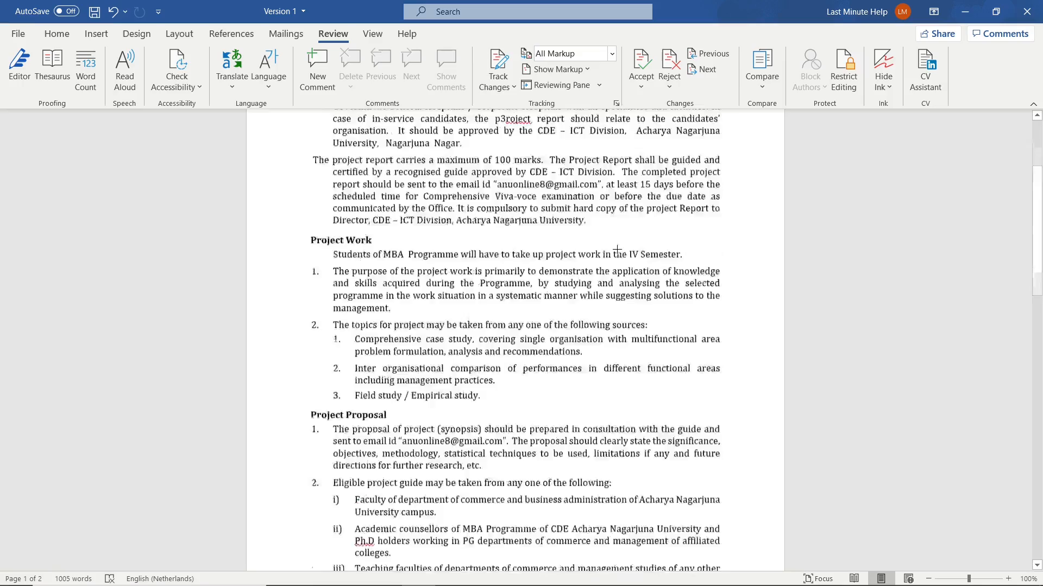
pyautogui.scroll(-8, 614, 252)
pyautogui.scroll(-10, 613, 251)
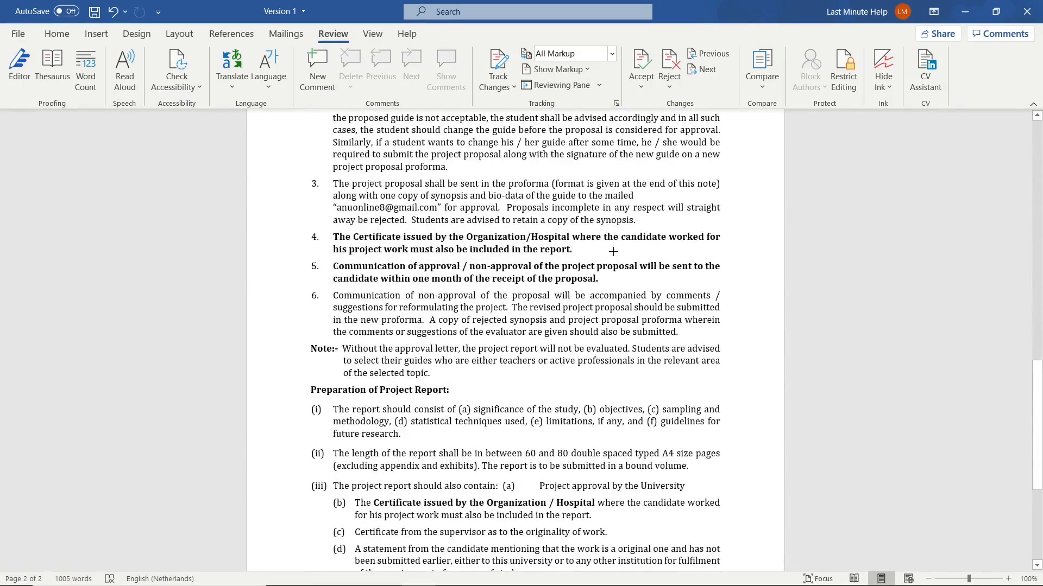
pyautogui.scroll(10, 597, 266)
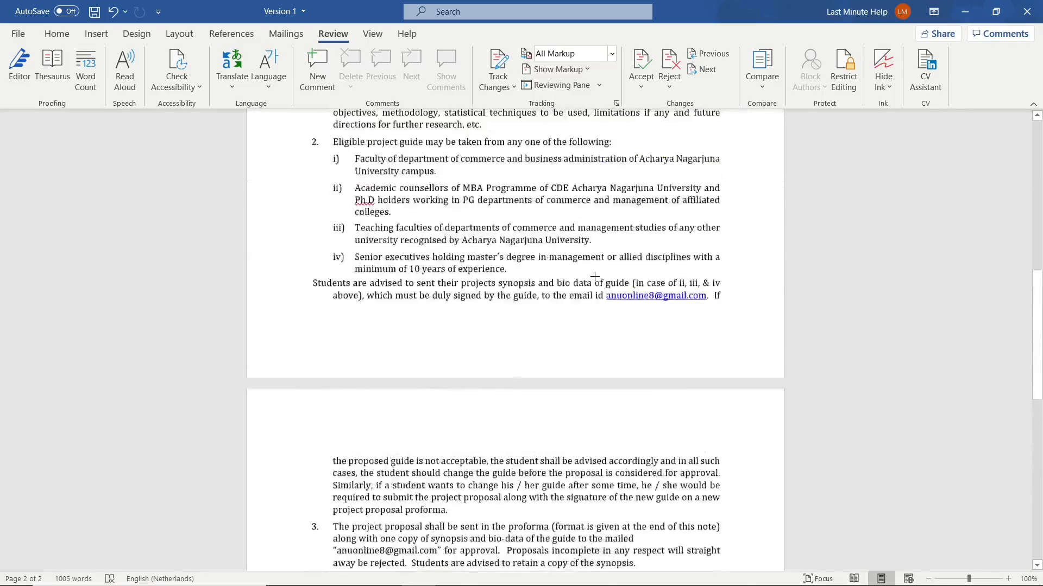
pyautogui.scroll(-20, 594, 276)
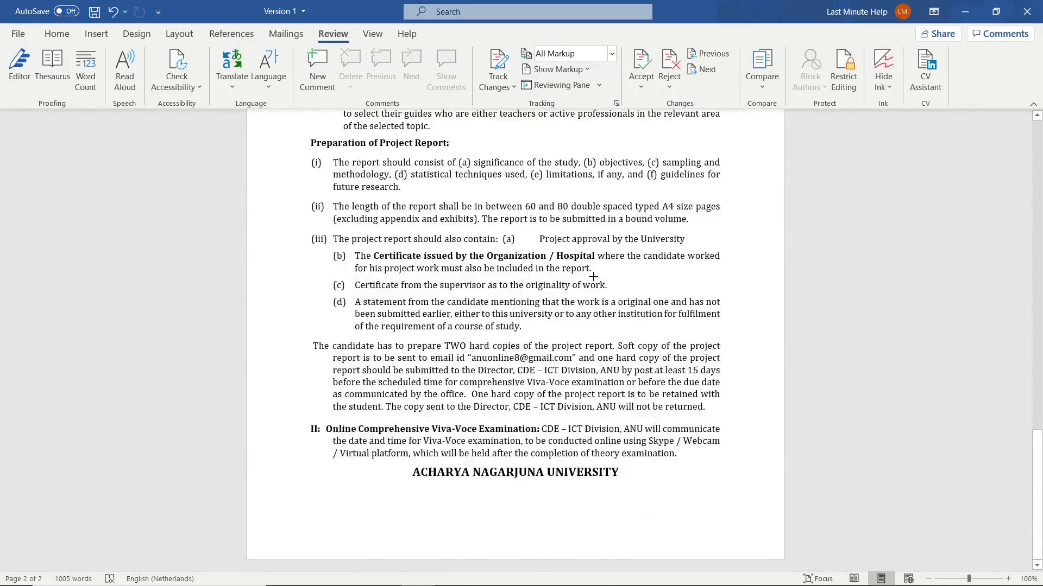
pyautogui.scroll(20, 593, 277)
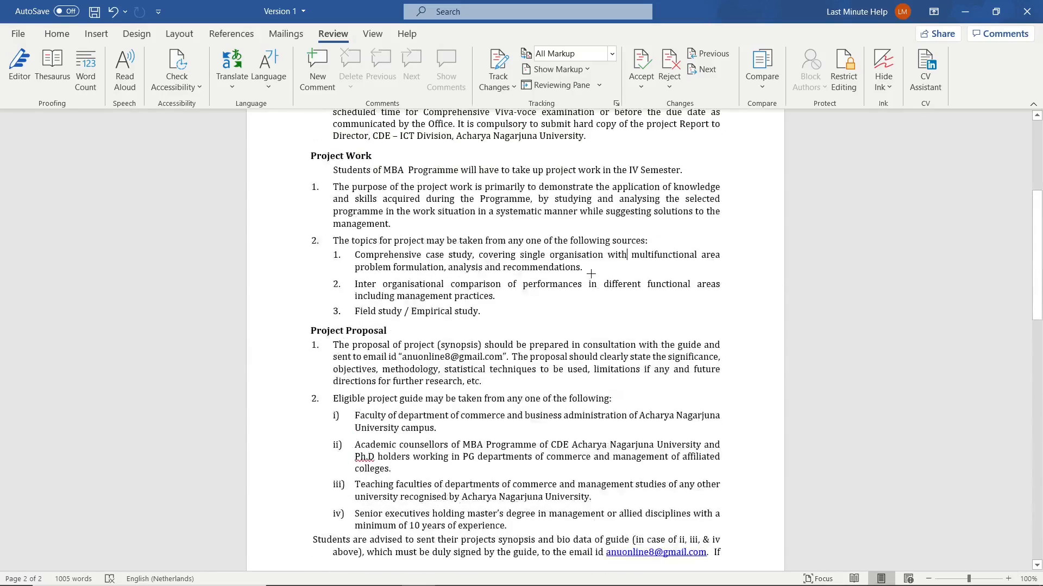
pyautogui.scroll(6, 591, 274)
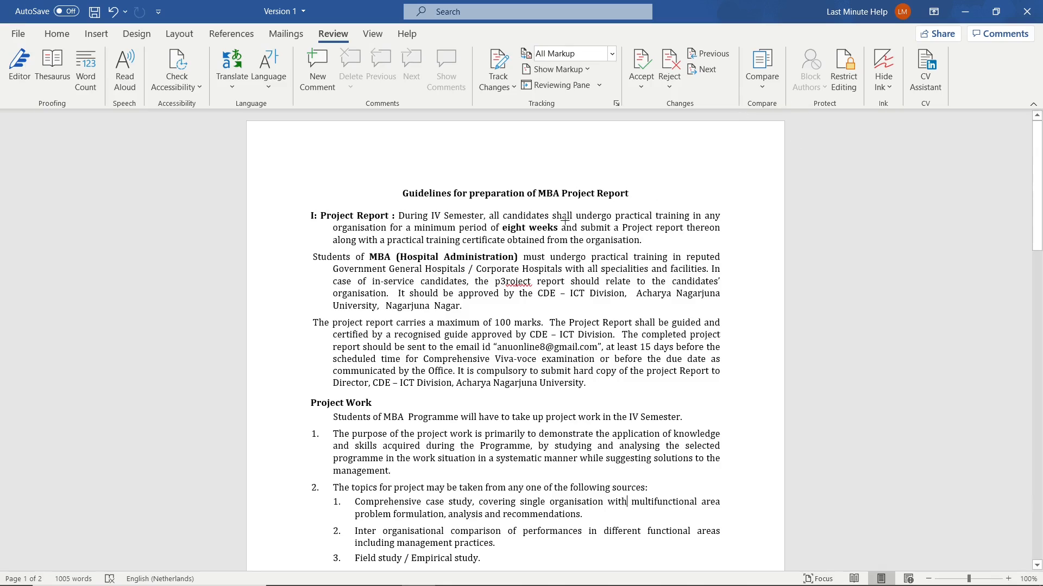
pyautogui.moveTo(631, 196); pyautogui.dragTo(399, 194)
pyautogui.hotkey('ctrl', 'z')
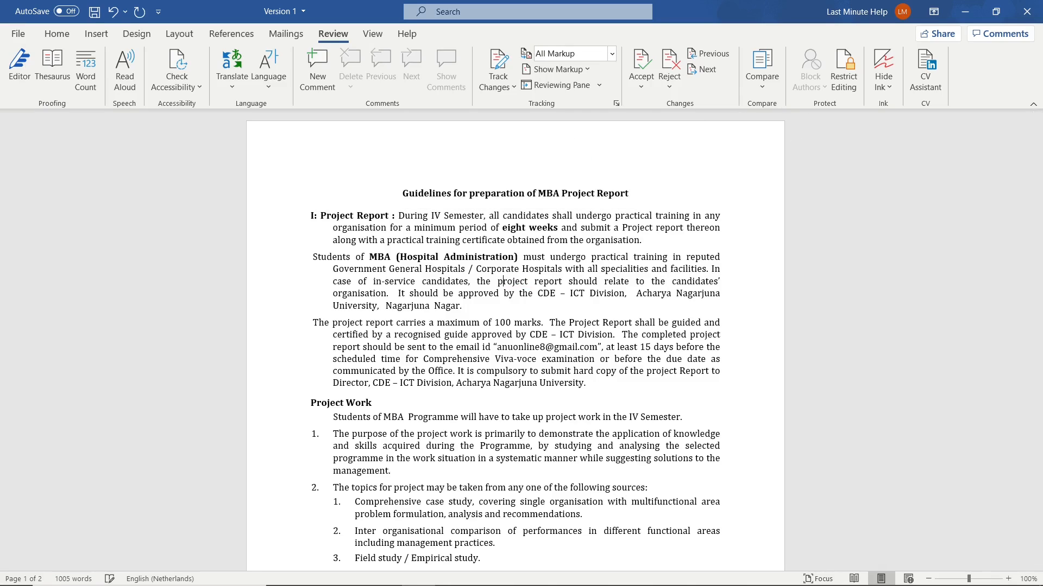